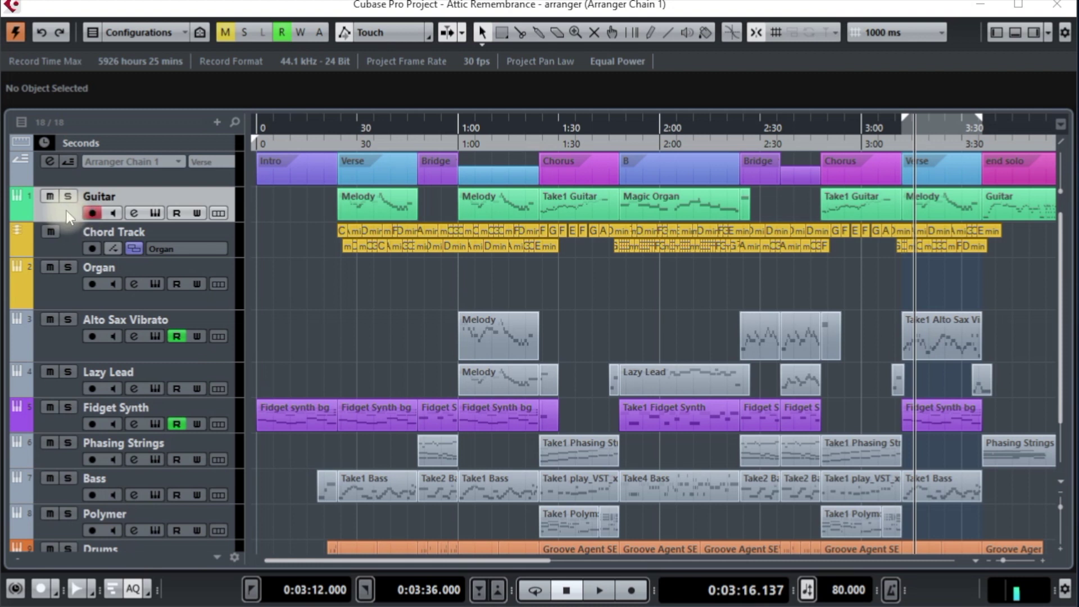
- Check the Melody parts at 1:00 and 3:12, then open the first Verse Melody part for editing
{"action": "left_click", "coordinate": [370, 217]}
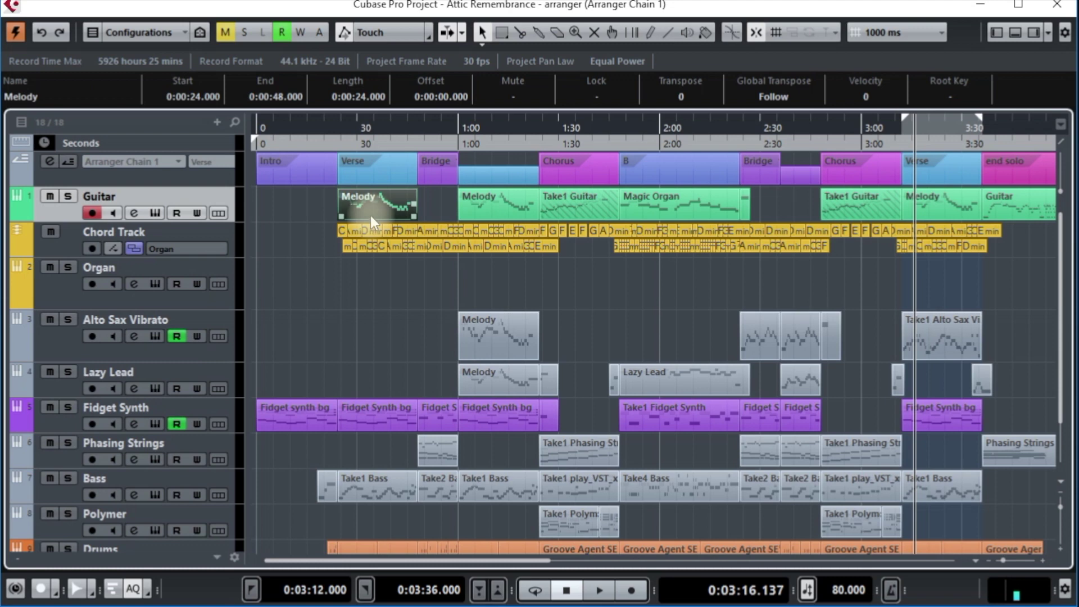
{"action": "left_click_drag", "start_coordinate": [370, 214], "coordinate": [486, 214]}
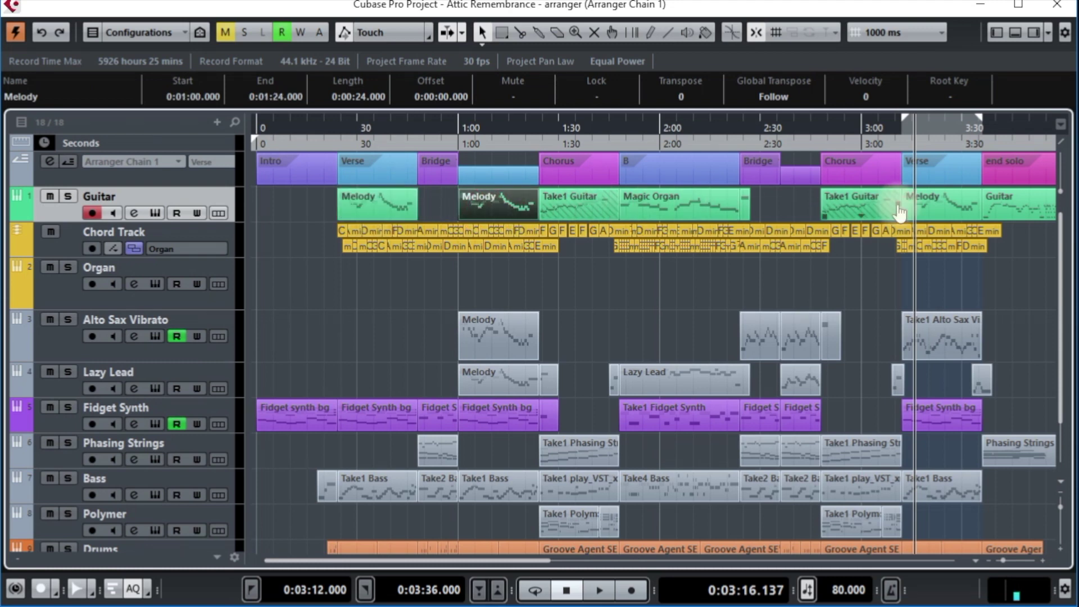
{"action": "left_click", "coordinate": [932, 215]}
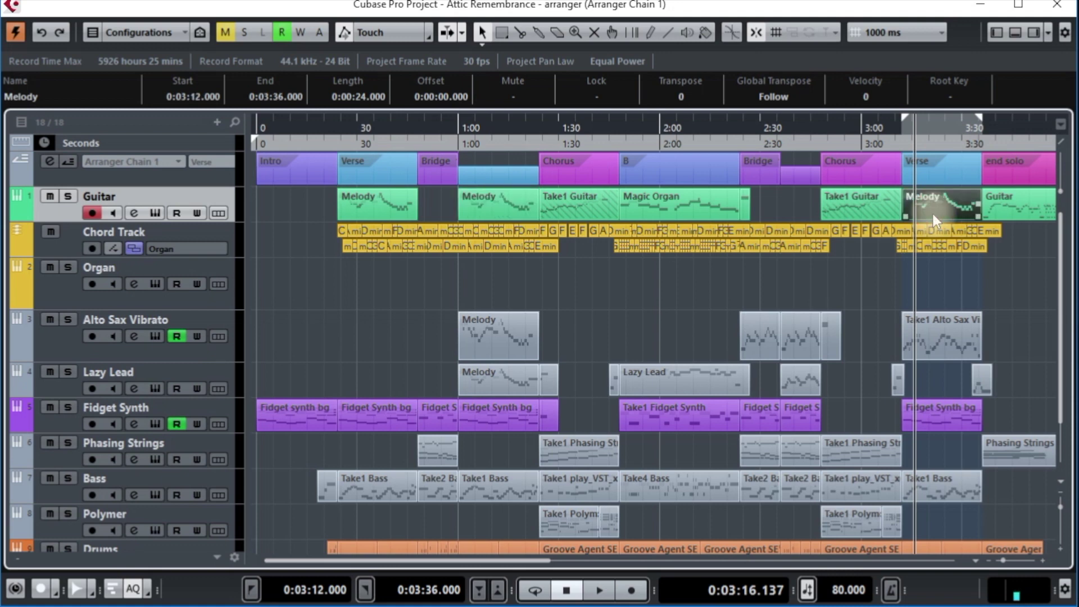
{"action": "left_click", "coordinate": [362, 204]}
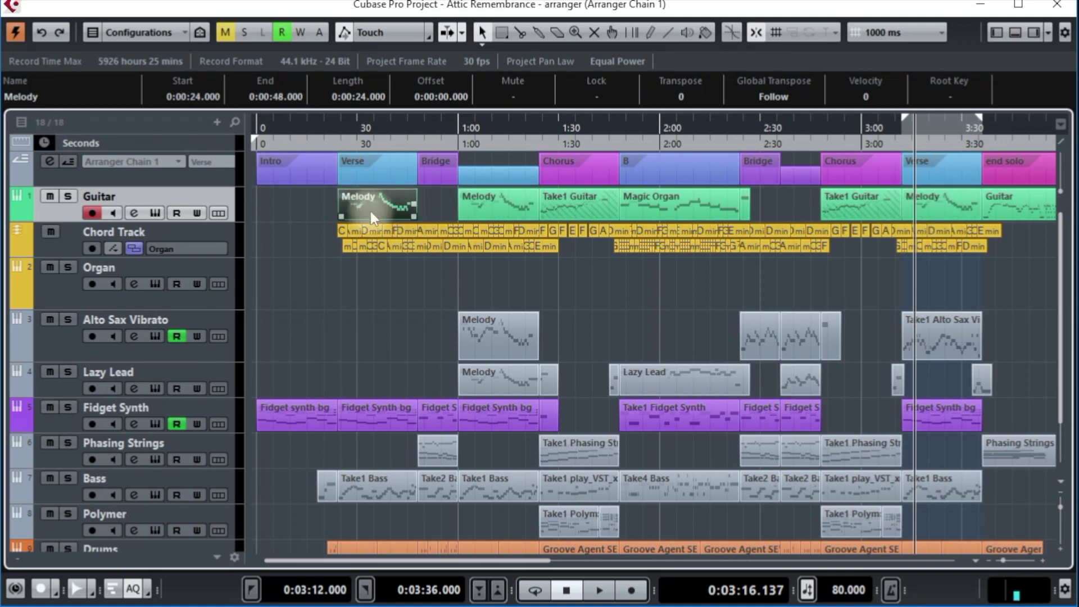
{"action": "left_click", "coordinate": [1014, 33]}
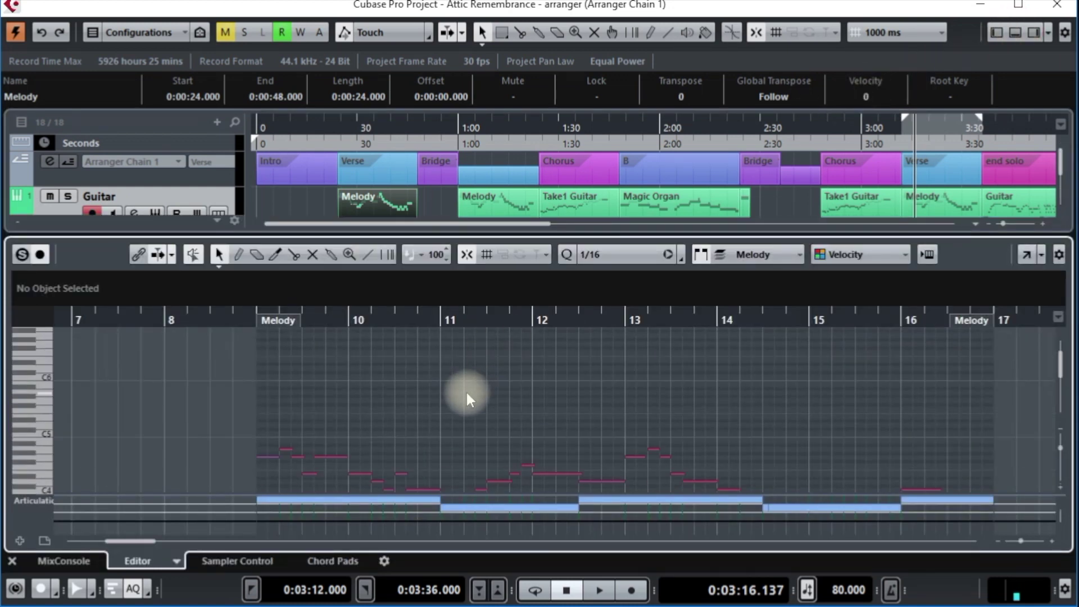
- Set locators to the first Melody part and play it from 0:00:24, stopping near 0:00:47
{"action": "scroll", "coordinate": [466, 392], "scroll_direction": "down", "scroll_amount": 3}
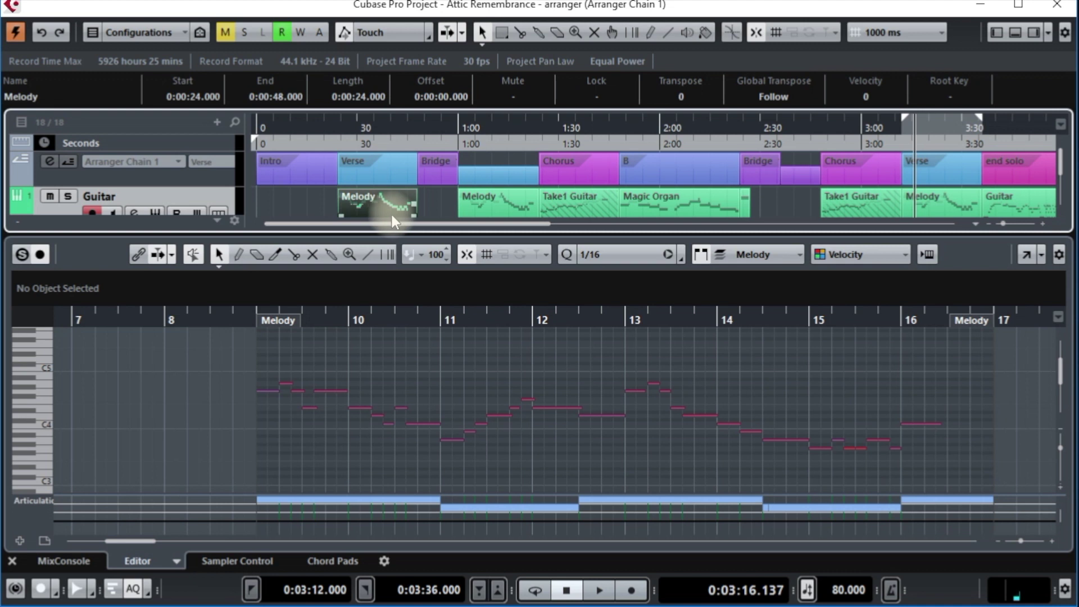
{"action": "key", "text": "p"}
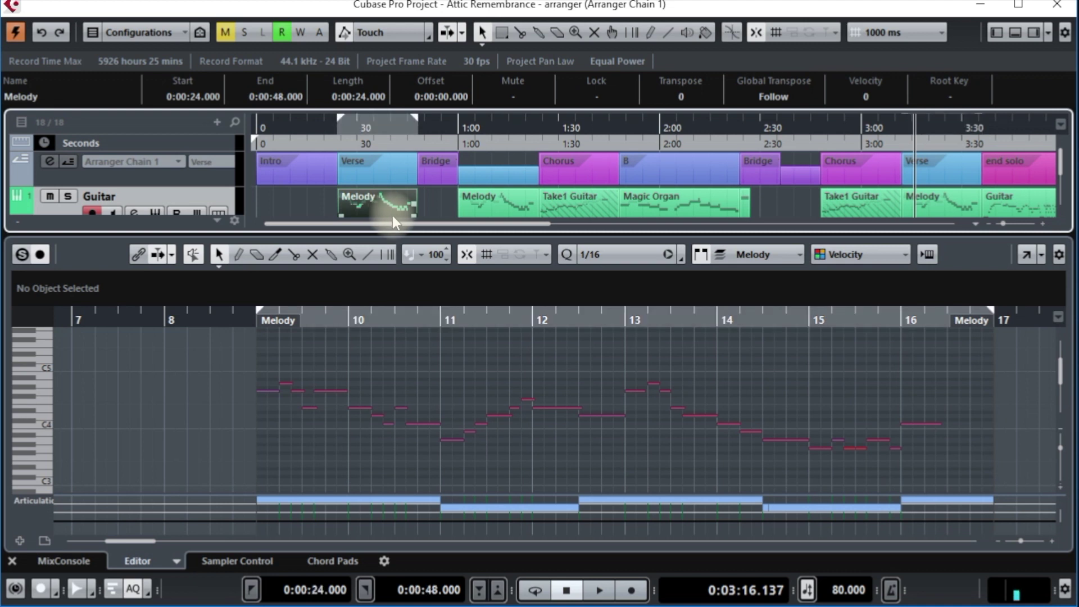
{"action": "key", "text": "KP_1"}
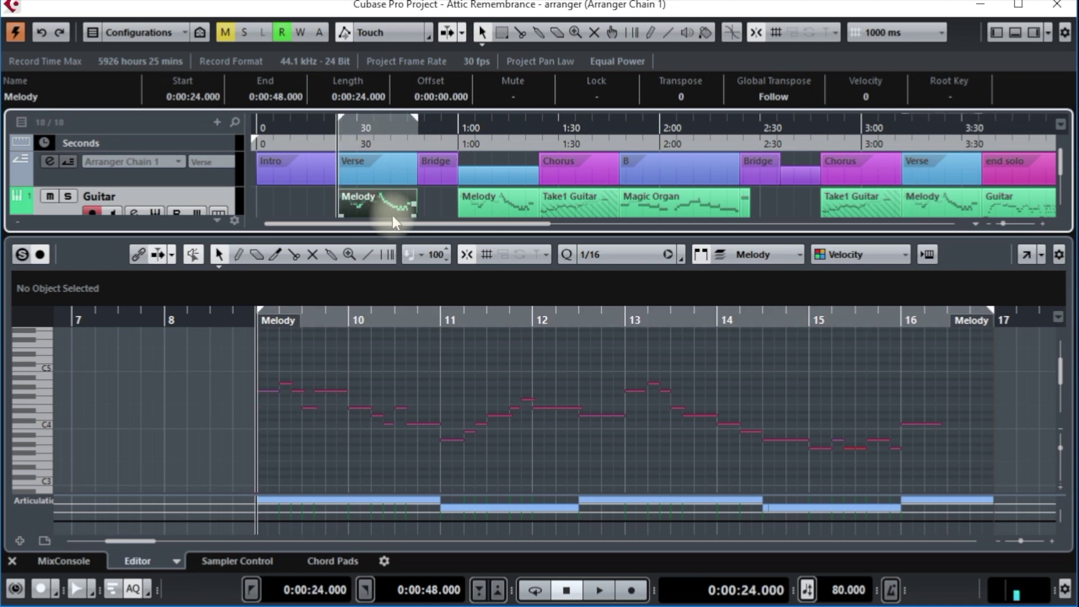
{"action": "key", "text": "space"}
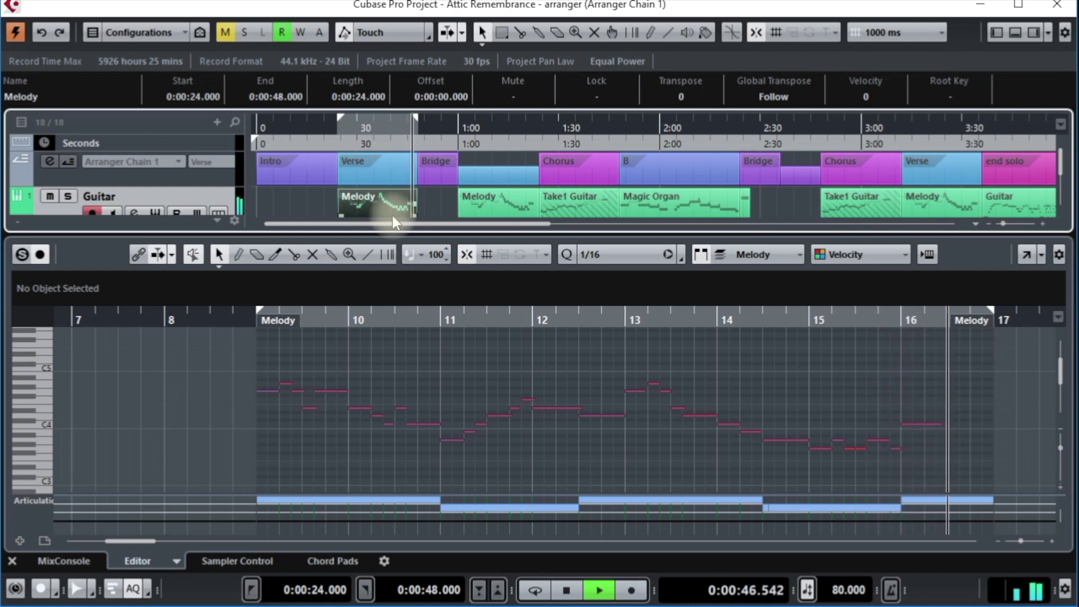
{"action": "key", "text": "space"}
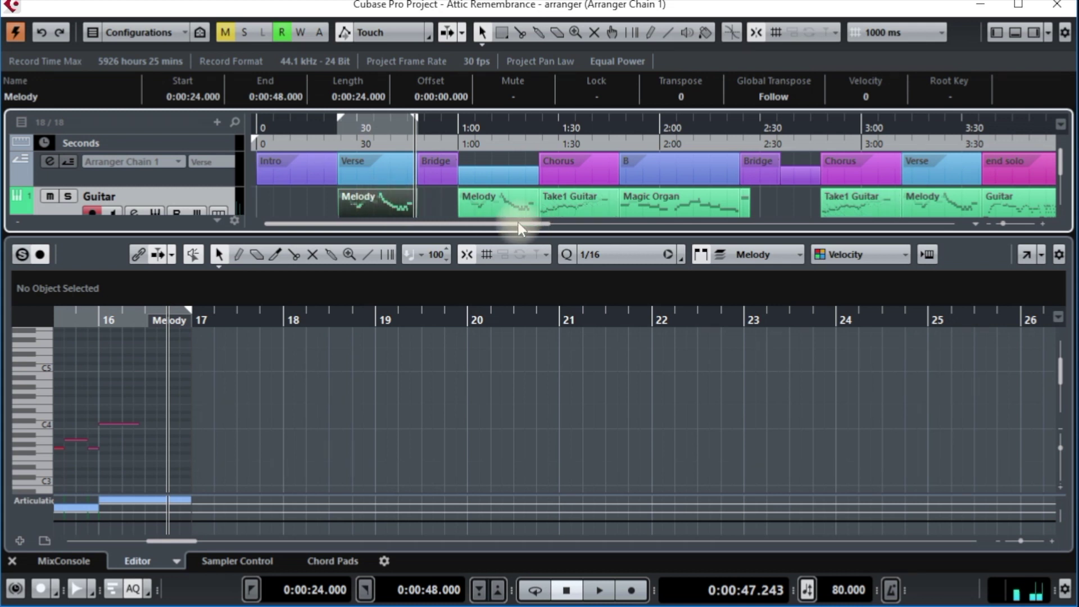
- Select the Melody part at 1:00, set locators around it, and play it from 0:01:00
{"action": "left_click", "coordinate": [486, 205]}
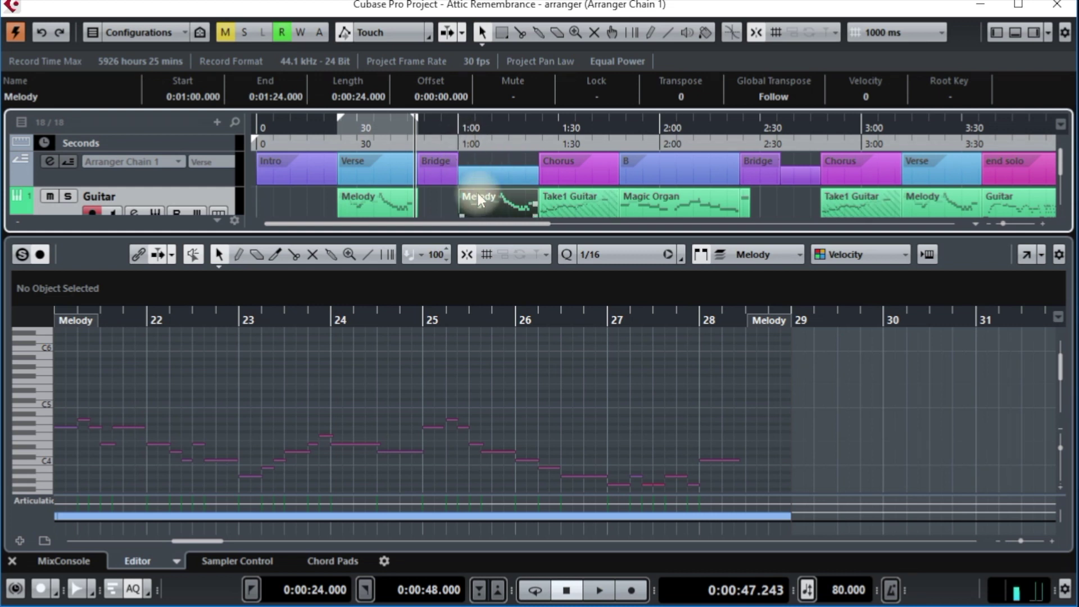
{"action": "key", "text": "p"}
{"action": "key", "text": "l"}
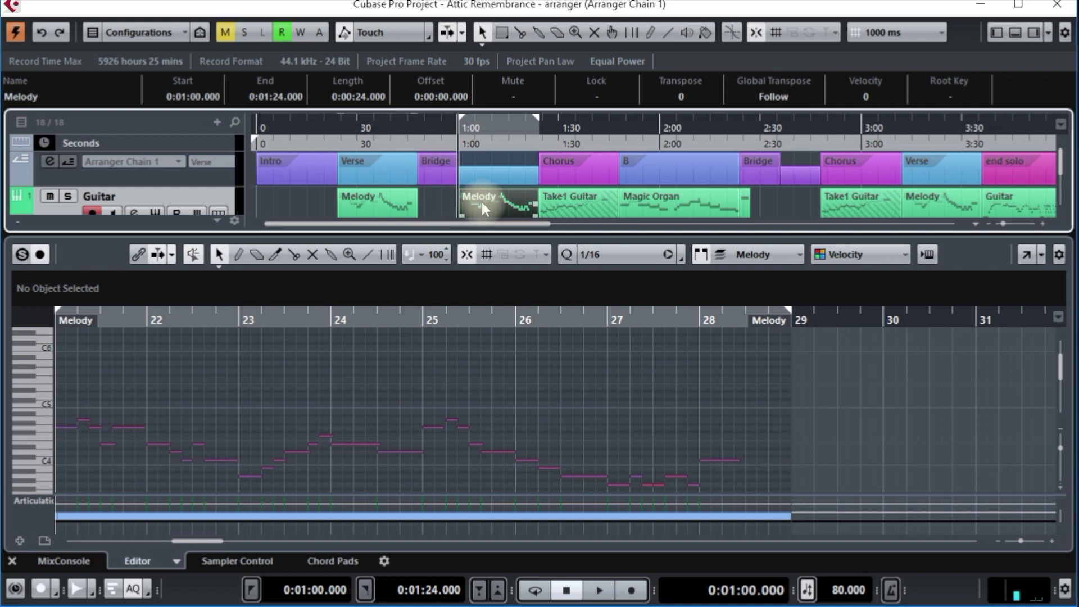
{"action": "key", "text": "space"}
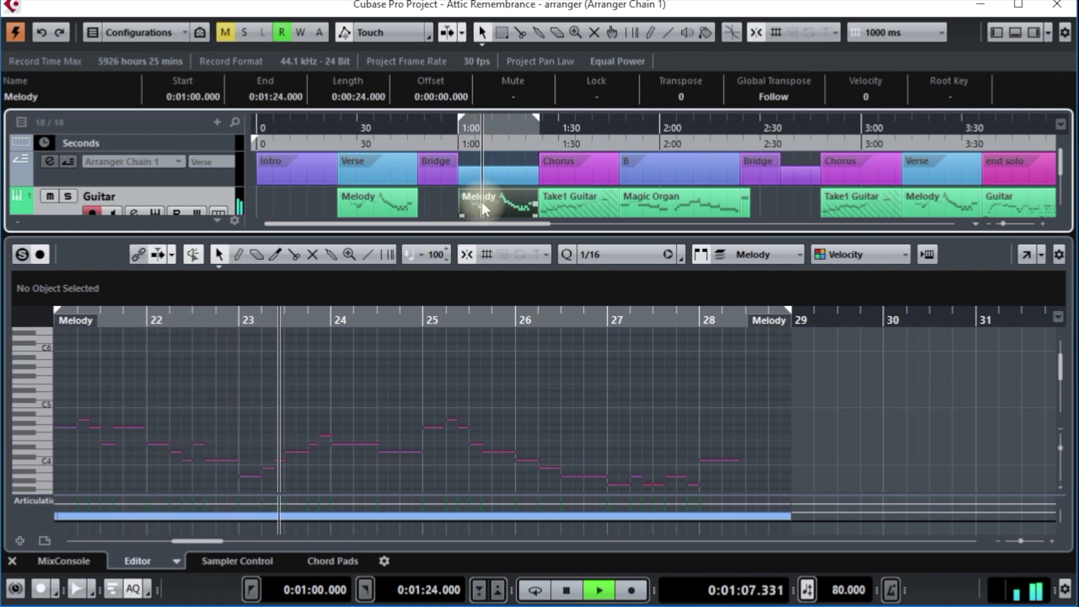
- Stop playback at 0:01:08 and show the 3:12 Melody part (0:03:12–0:03:36) in the Key Editor
{"action": "key", "text": "space"}
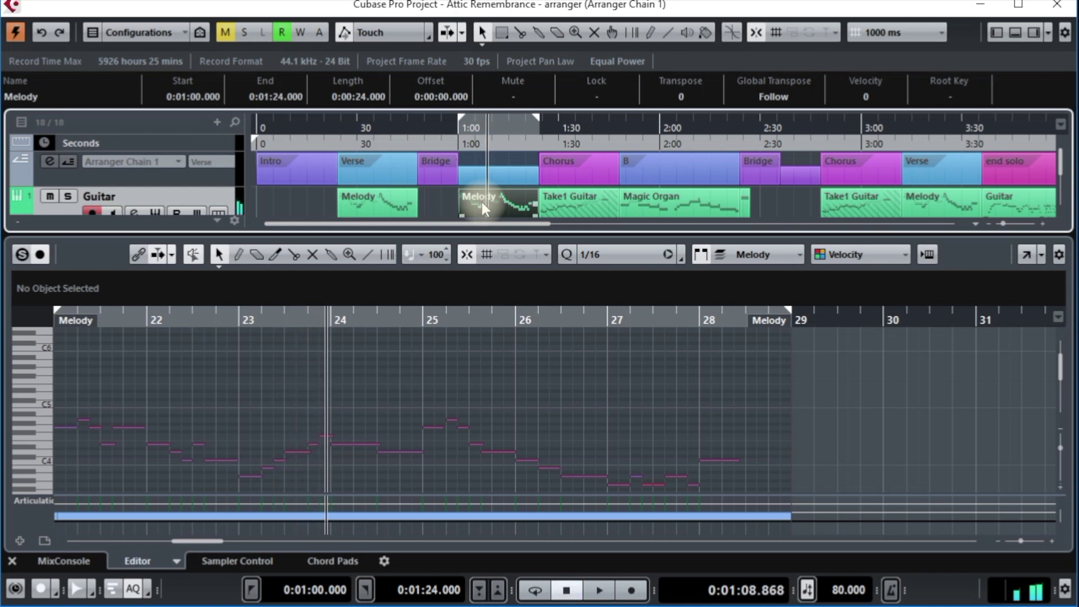
{"action": "left_click", "coordinate": [937, 212]}
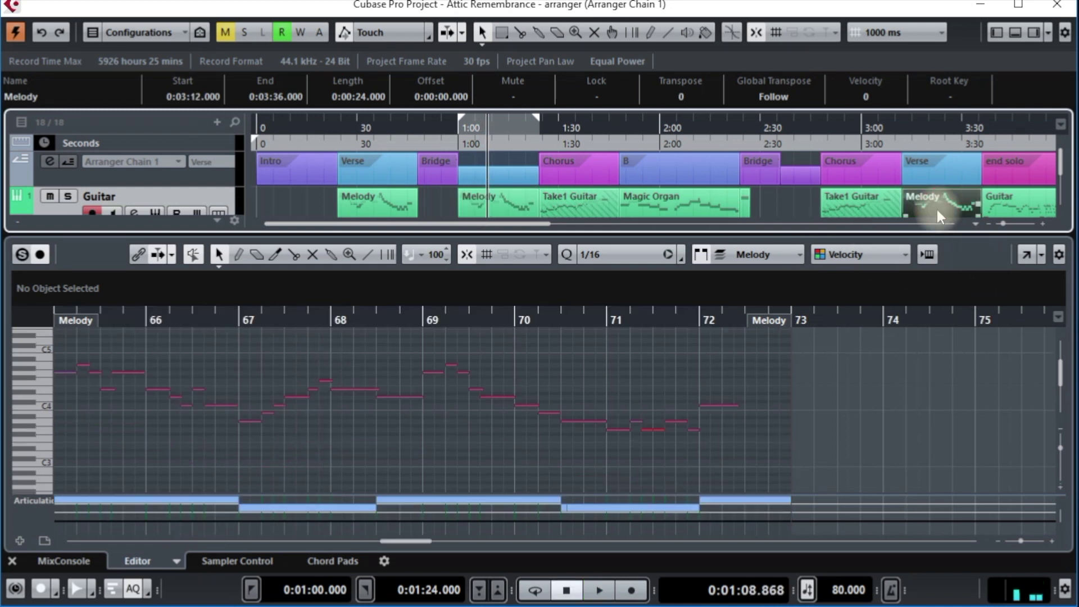
{"action": "left_click", "coordinate": [354, 200]}
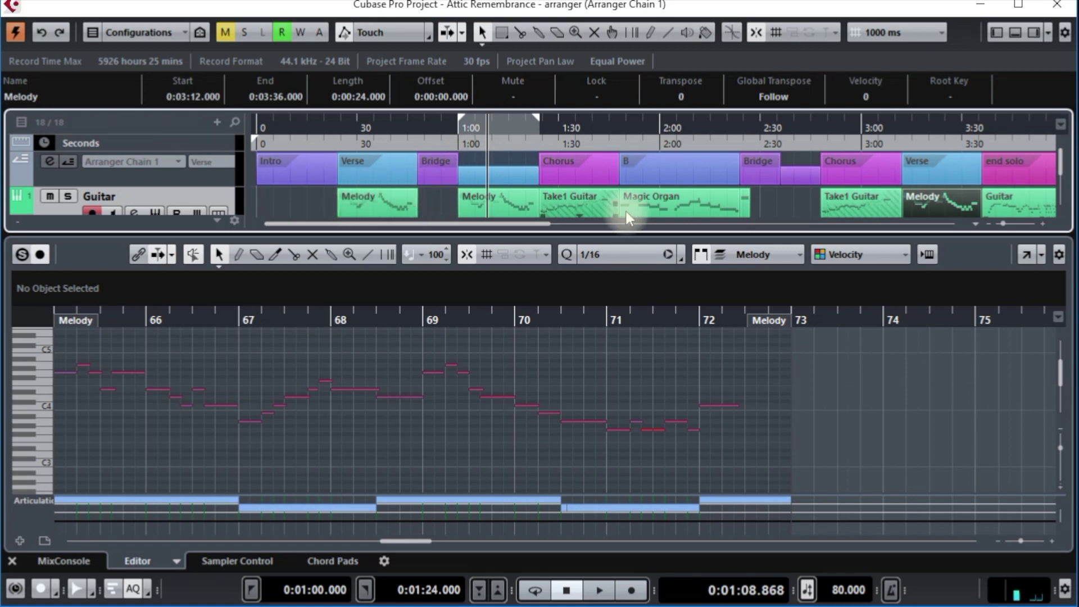
{"action": "left_click", "coordinate": [928, 206]}
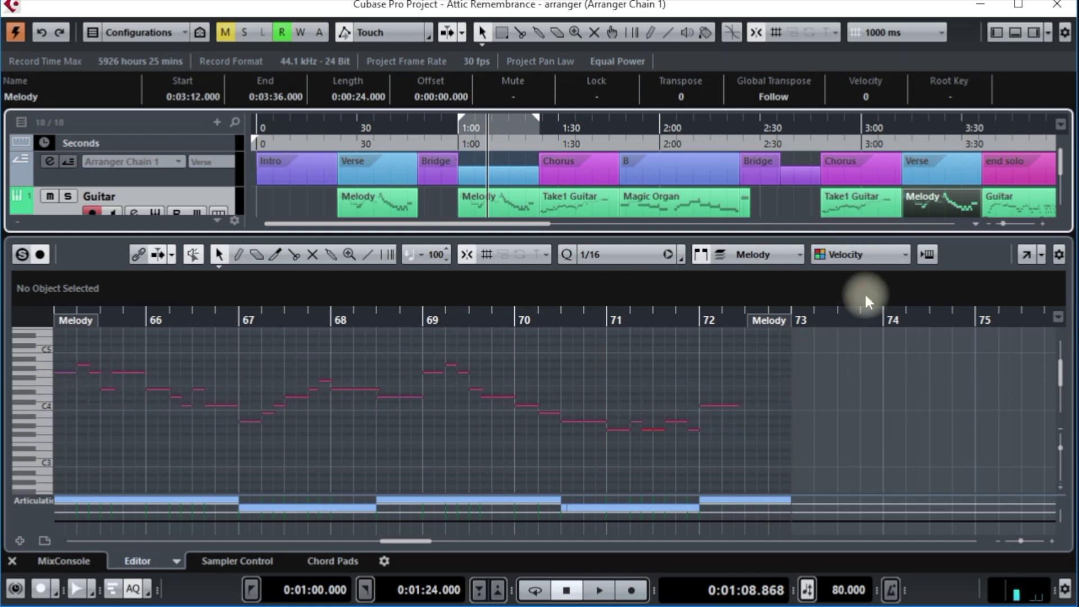
{"action": "left_click", "coordinate": [921, 196]}
{"action": "left_click", "coordinate": [644, 397]}
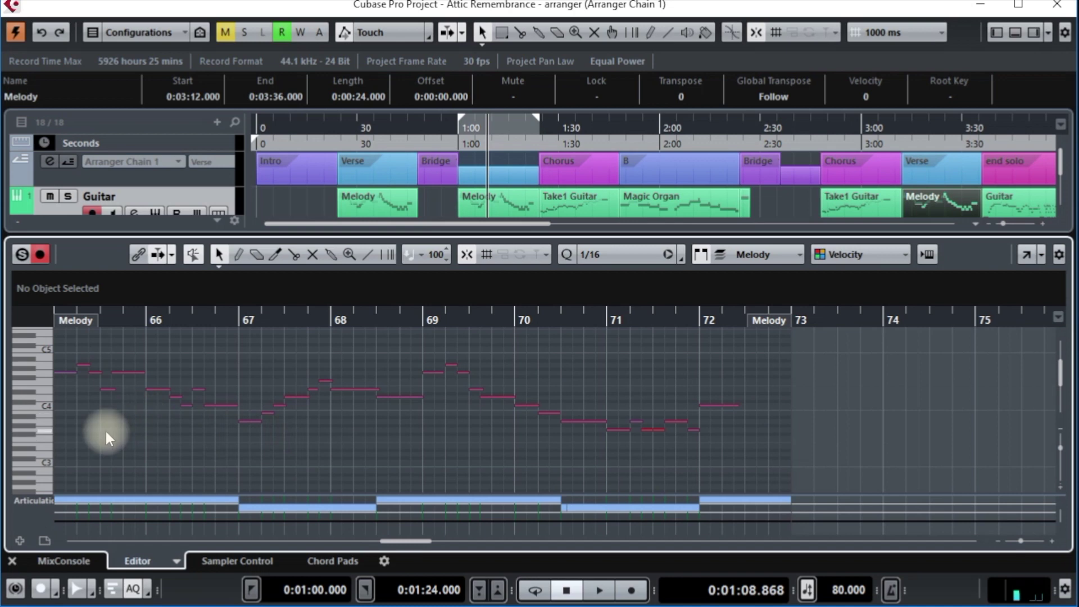
- Select all notes of the third Melody part and drag them up an octave, G4 to G5
{"action": "scroll", "coordinate": [106, 431], "scroll_direction": "up", "scroll_amount": 2}
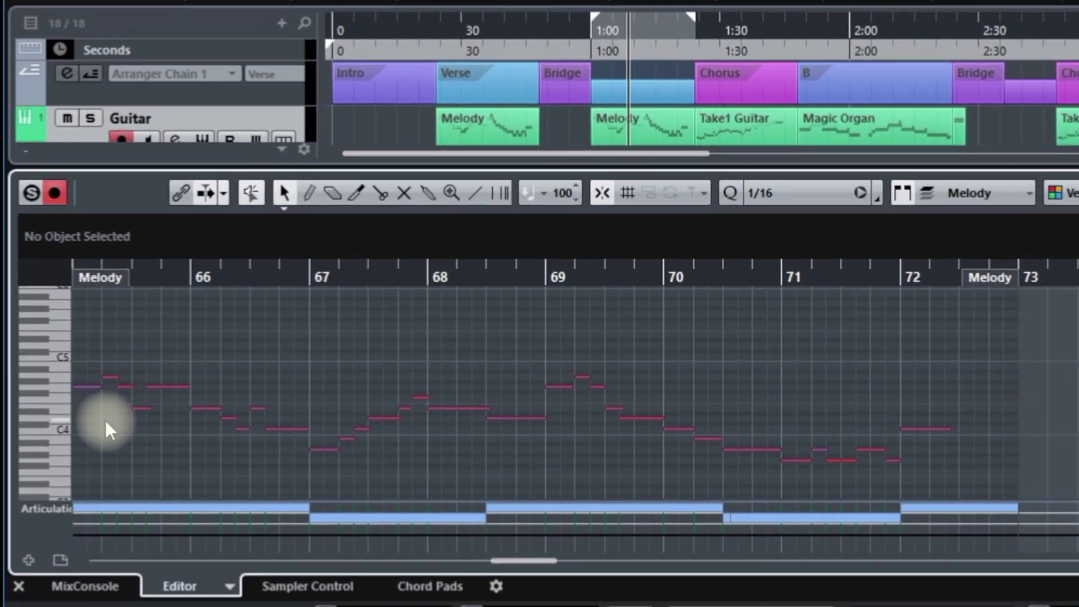
{"action": "left_click", "coordinate": [106, 420]}
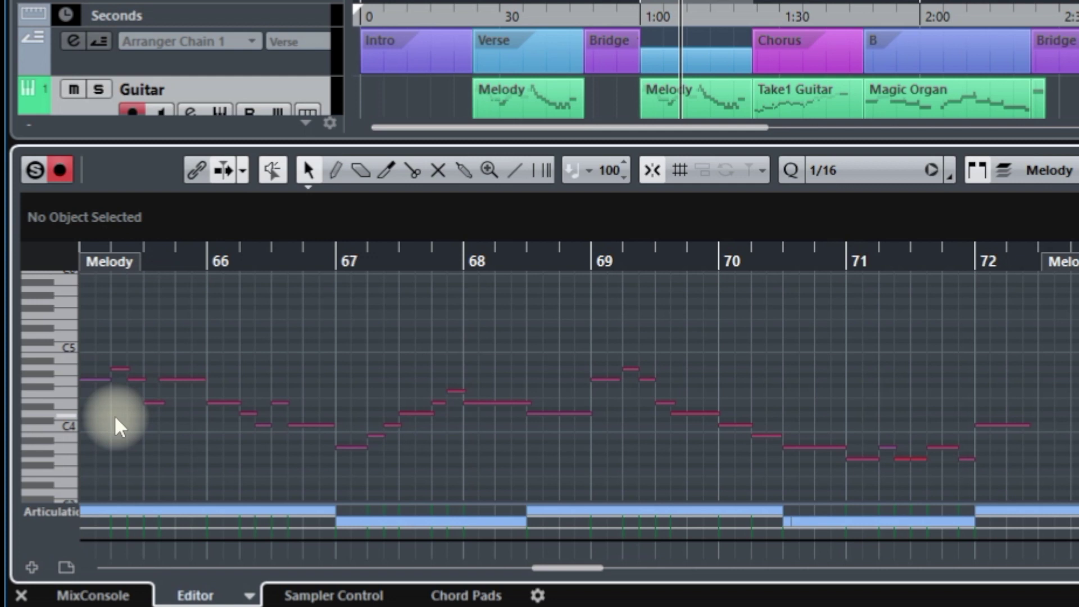
{"action": "key", "text": "ctrl+a"}
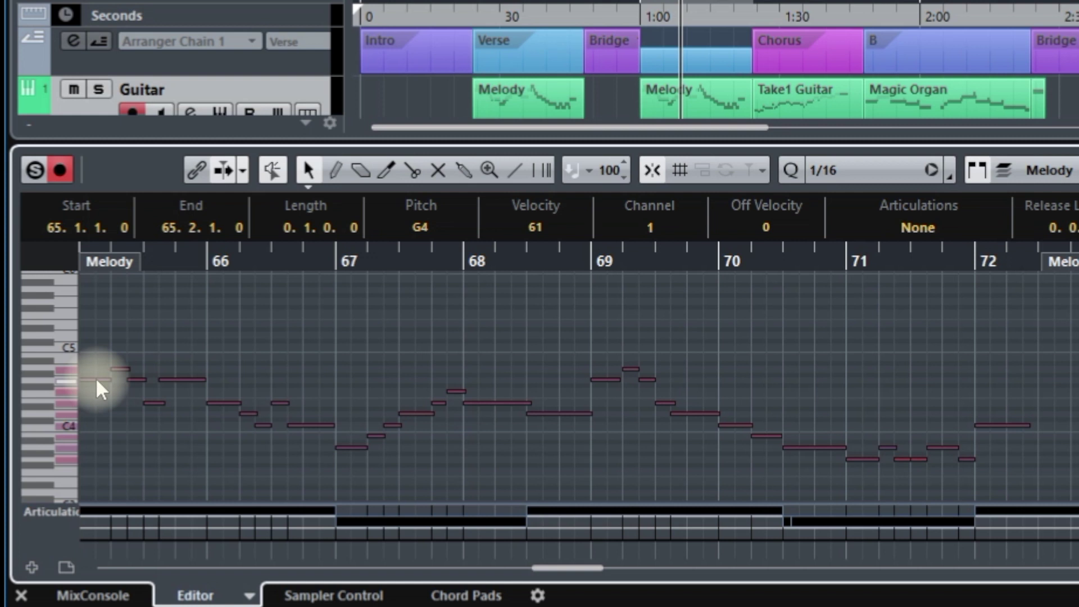
{"action": "left_click_drag", "start_coordinate": [97, 378], "coordinate": [329, 300]}
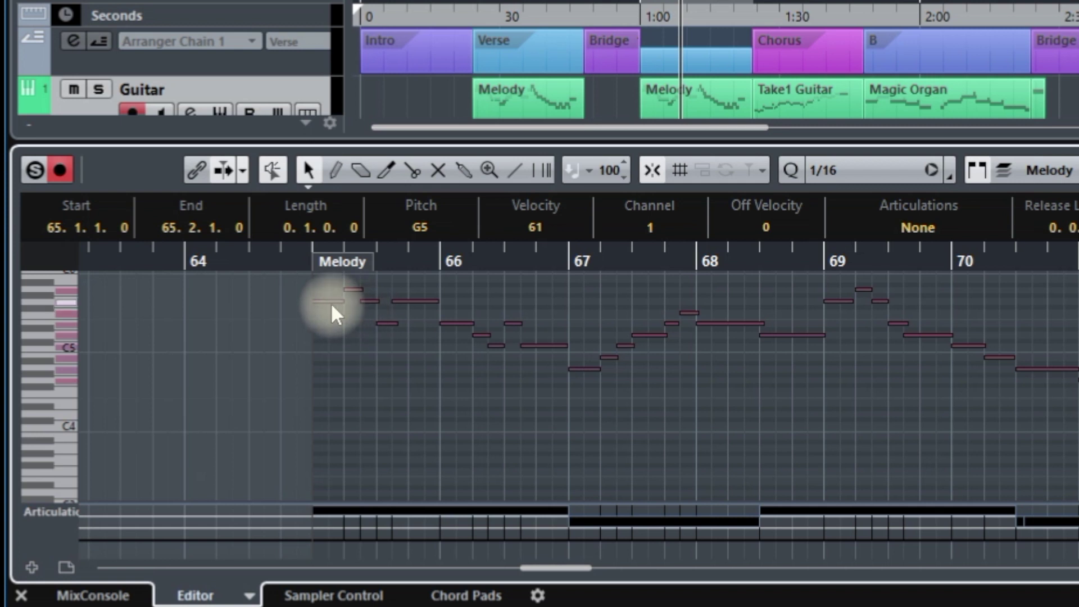
- Drop the notes an octave, nudge them back to G4, then raise them an octave to G5
{"action": "key", "text": "shift+Down"}
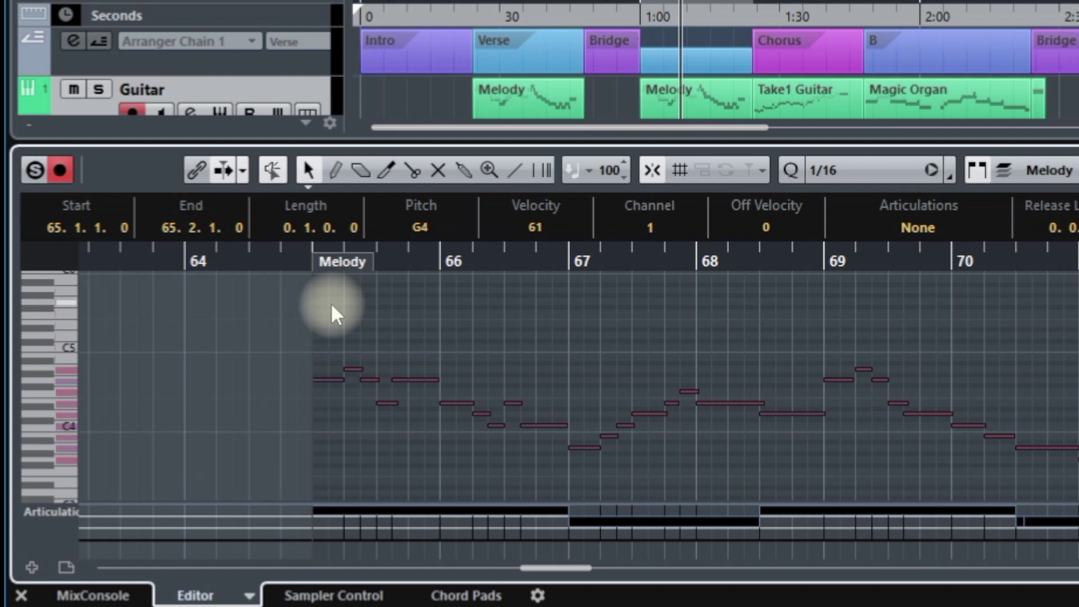
{"action": "key", "text": "Up"}
{"action": "key", "text": "Up"}
{"action": "key", "text": "Up"}
{"action": "key", "text": "Up"}
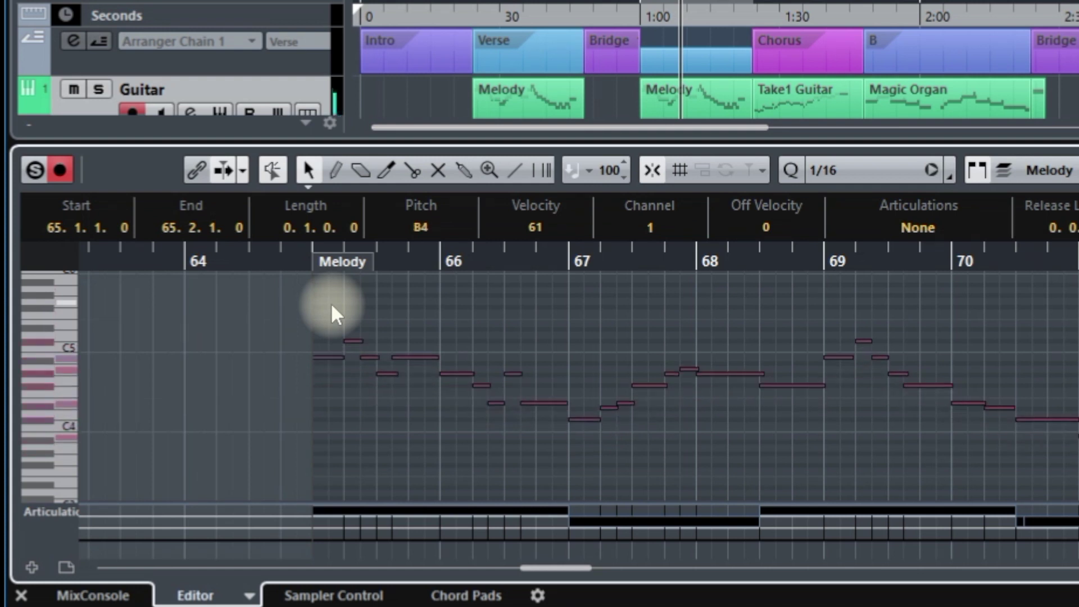
{"action": "key", "text": "Down"}
{"action": "key", "text": "Down"}
{"action": "key", "text": "Down"}
{"action": "key", "text": "Down"}
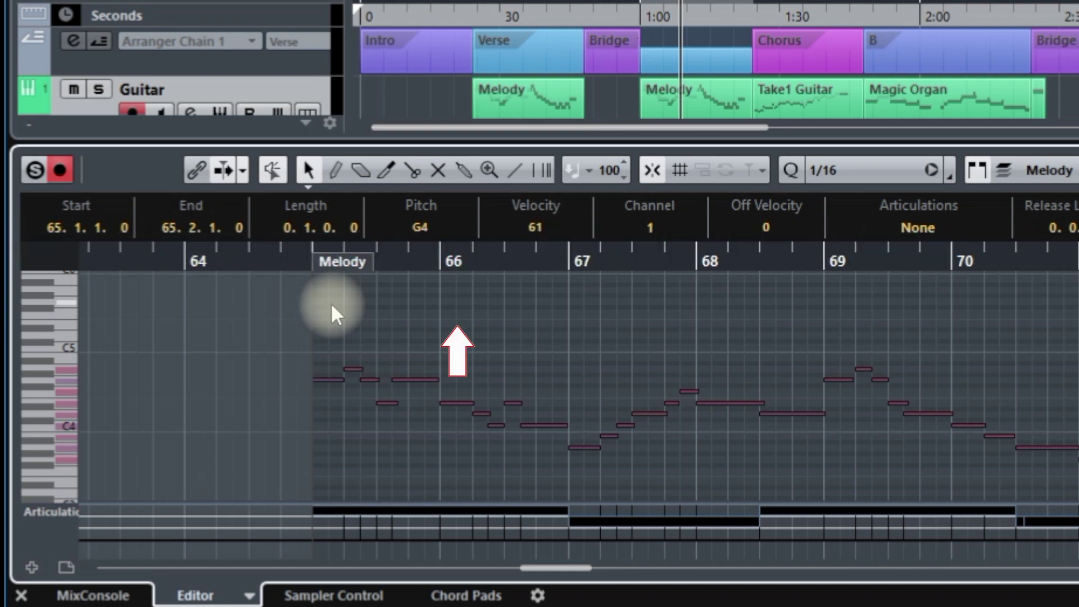
{"action": "key", "text": "shift+Up"}
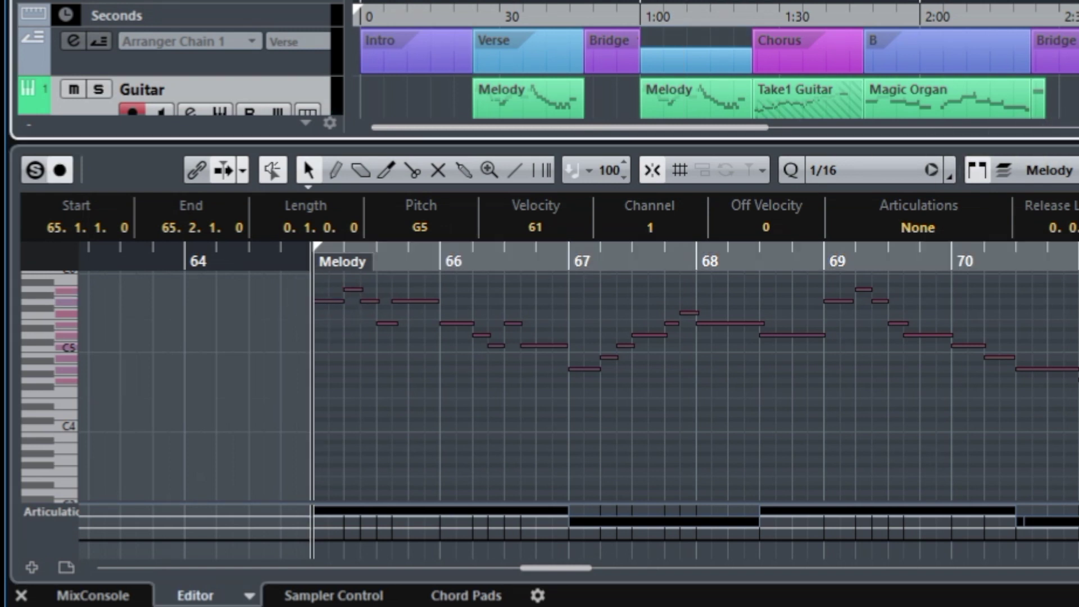
- Play back the octave-raised third Melody part from bar 65
{"action": "key", "text": "space"}
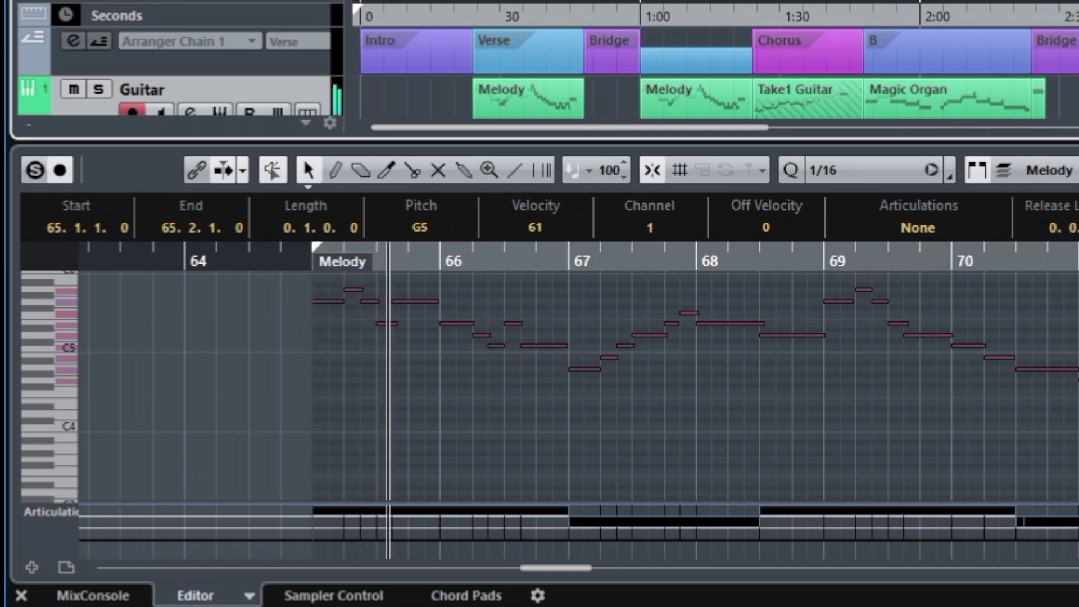